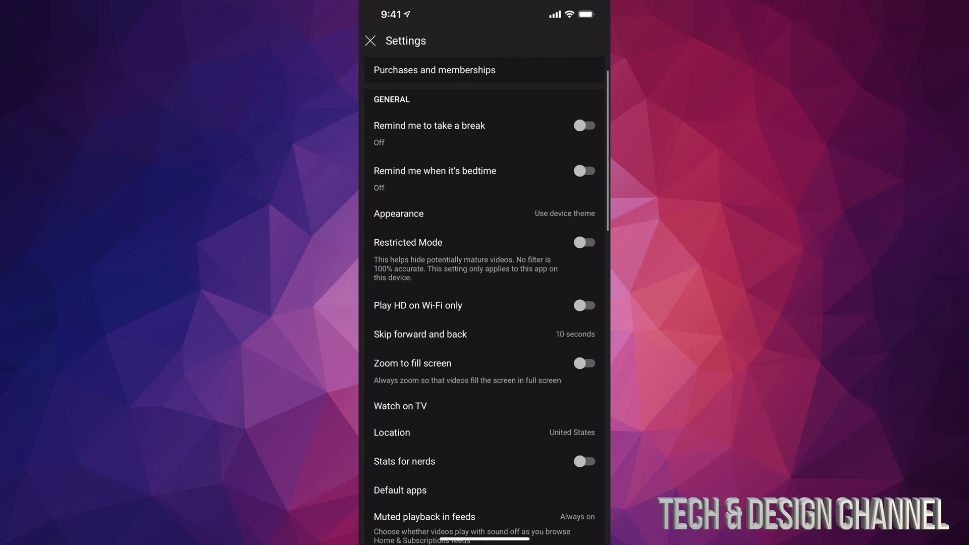
scroll(484, 303, down, 1)
scroll(485, 302, down, 1)
scroll(485, 303, down, 3)
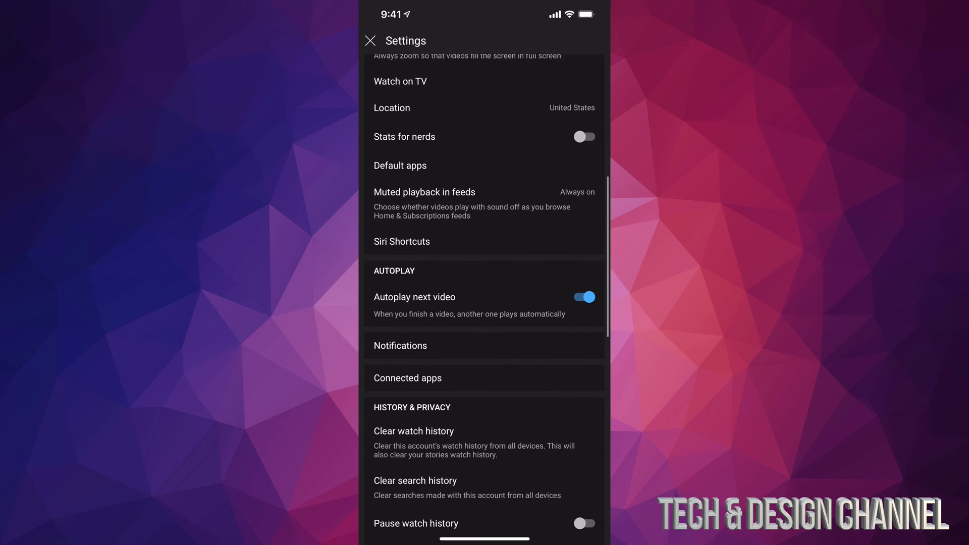
scroll(484, 303, down, 2)
scroll(485, 304, down, 2)
scroll(485, 304, down, 1)
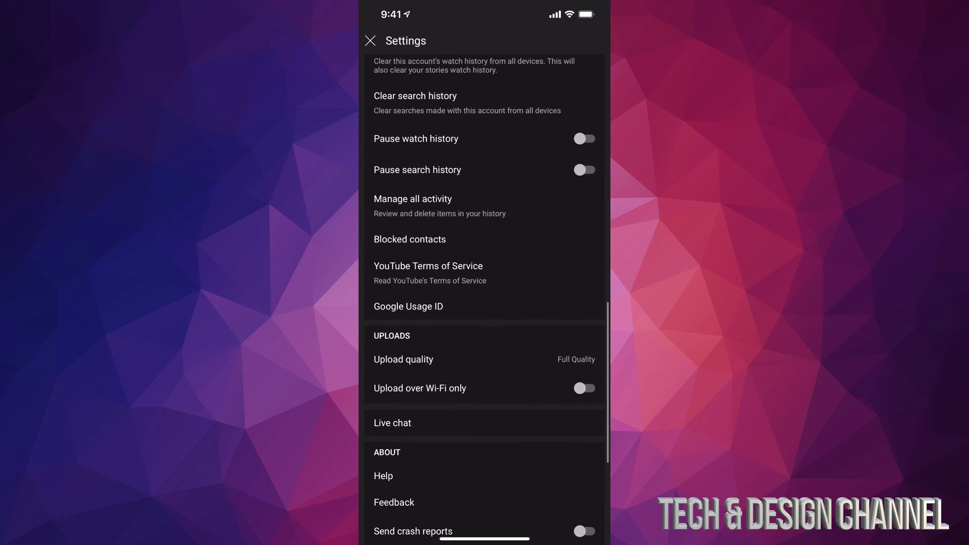
scroll(485, 303, down, 1)
scroll(485, 303, down, 1)
scroll(485, 302, down, 1)
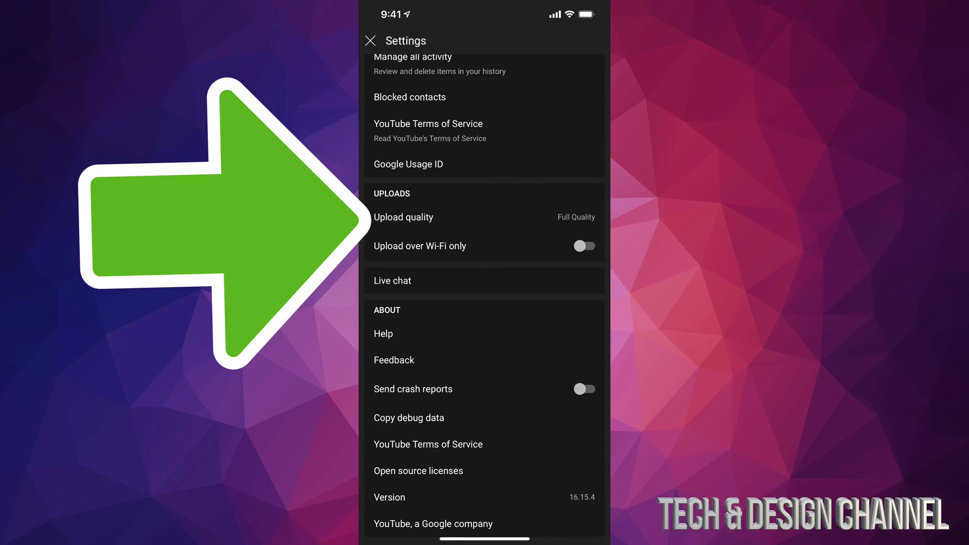
click(403, 217)
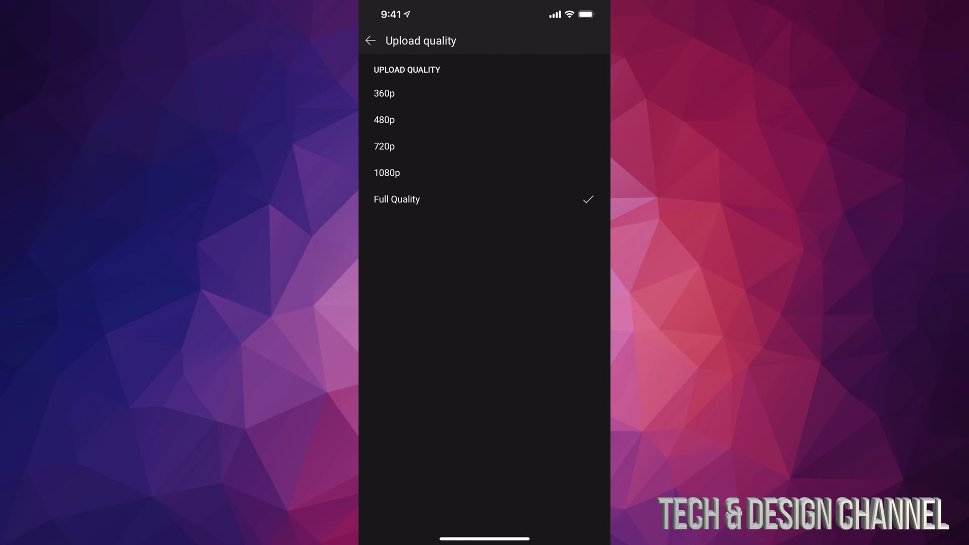
click(385, 120)
click(385, 146)
click(386, 173)
click(396, 199)
Return to the YouTube settings list before starting the park clip upload.
click(371, 40)
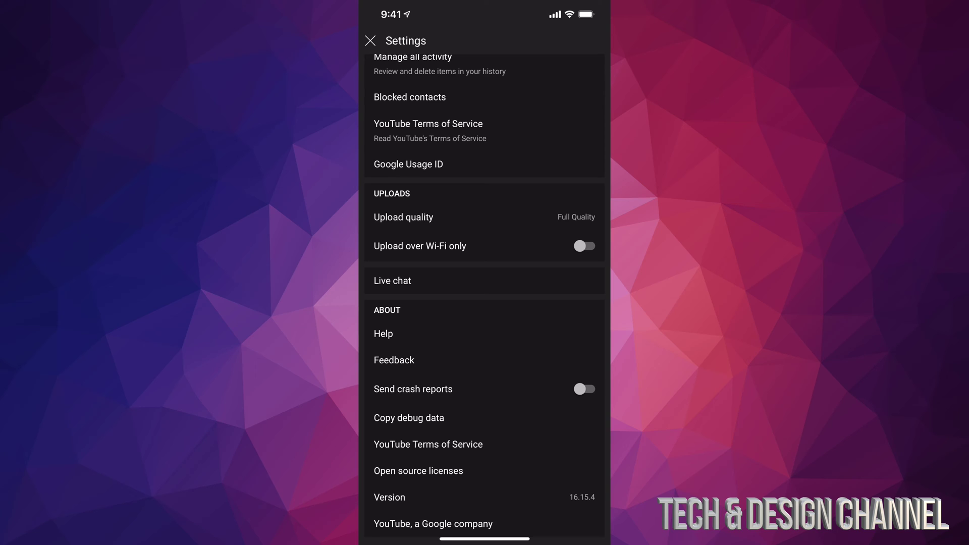
scroll(484, 301, up, 3)
scroll(485, 300, up, 3)
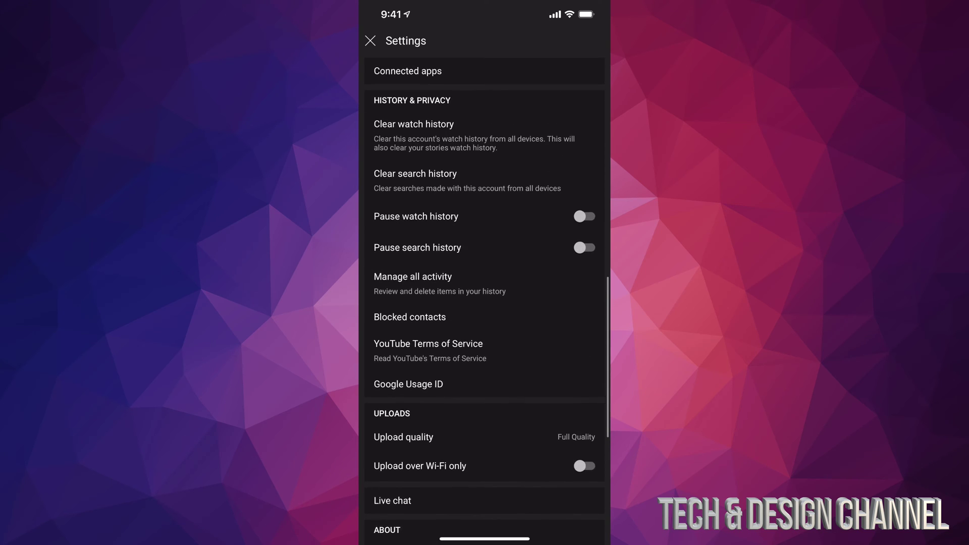
scroll(484, 300, up, 2)
scroll(484, 300, up, 3)
scroll(485, 300, up, 2)
scroll(485, 300, up, 3)
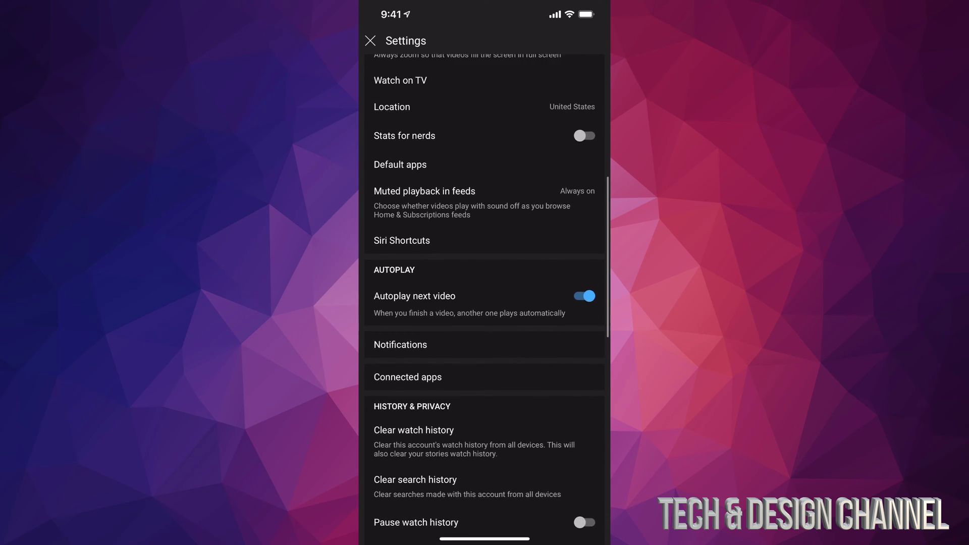
scroll(485, 300, up, 1)
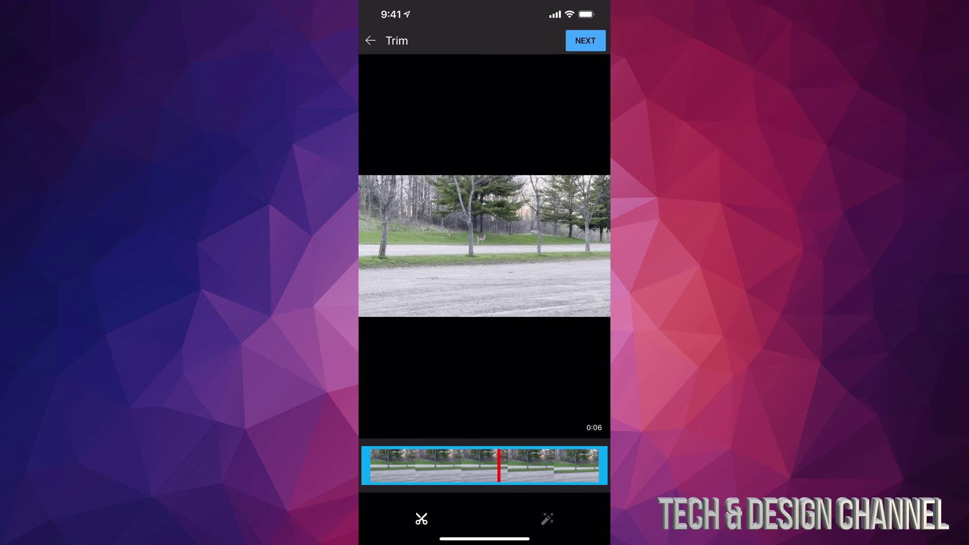
Title the upload Test and set its visibility to Private on the details screen.
click(585, 40)
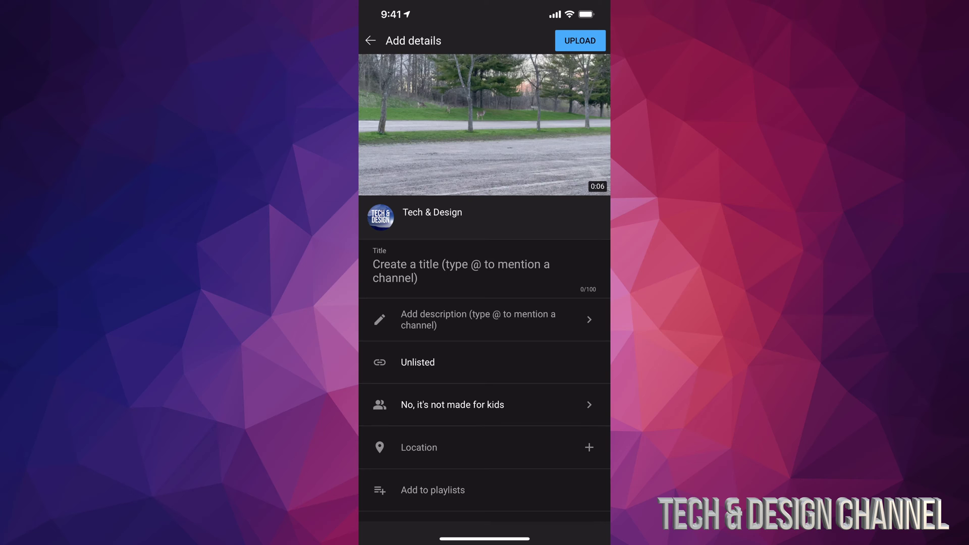
click(461, 272)
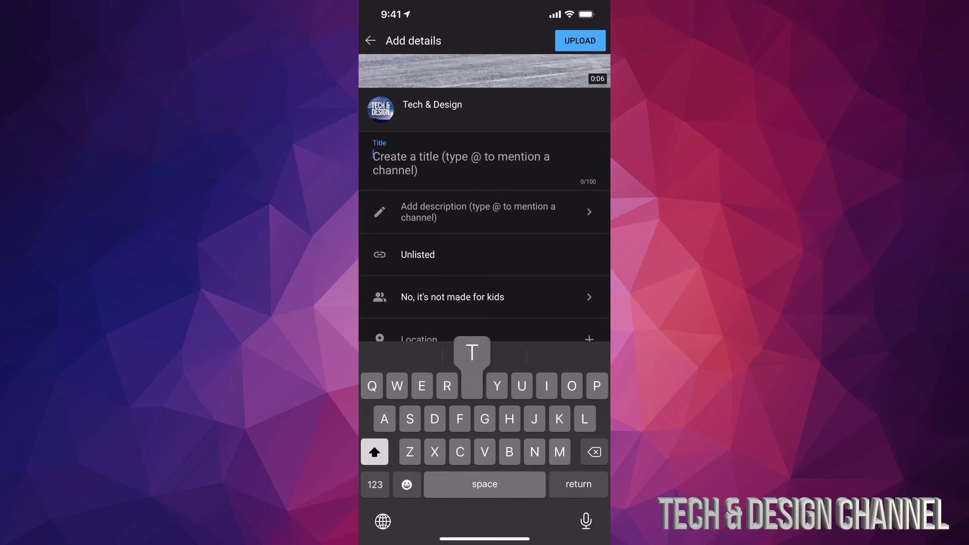
text(Test)
click(418, 183)
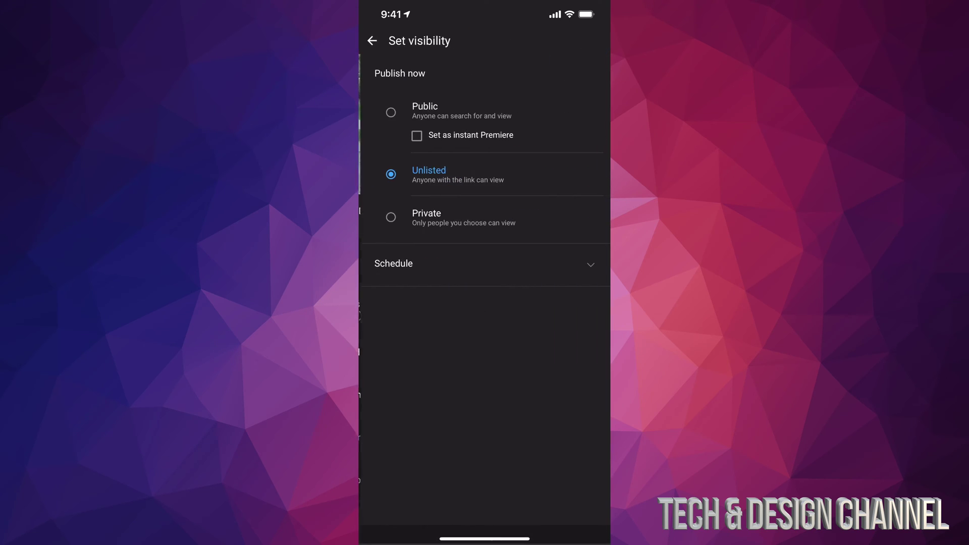
click(425, 217)
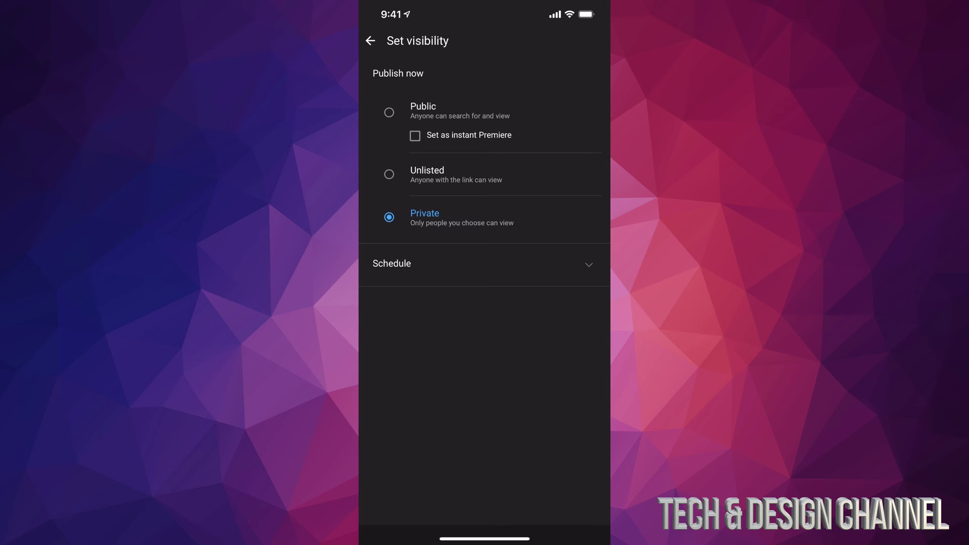
click(370, 40)
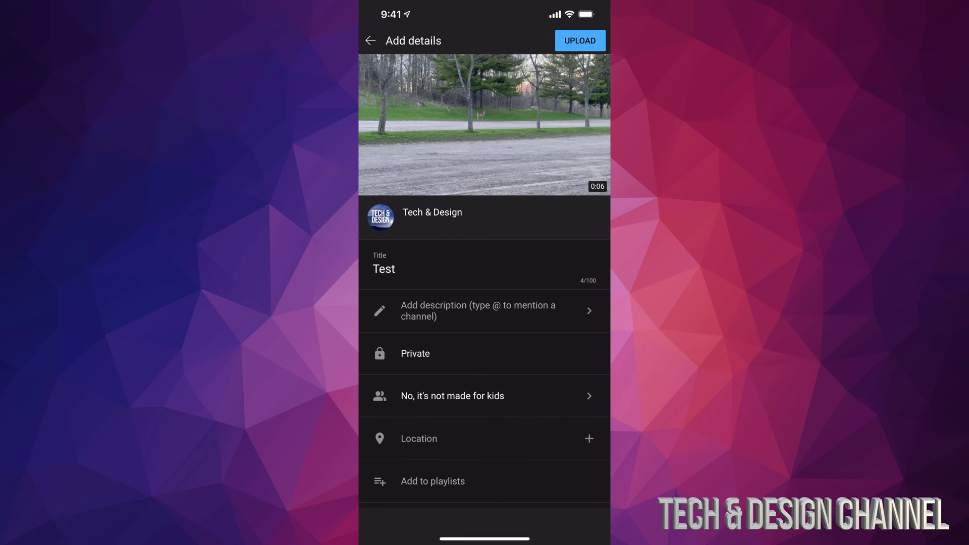
Upload the private Test video and locate it under Your videos in the Library.
click(580, 41)
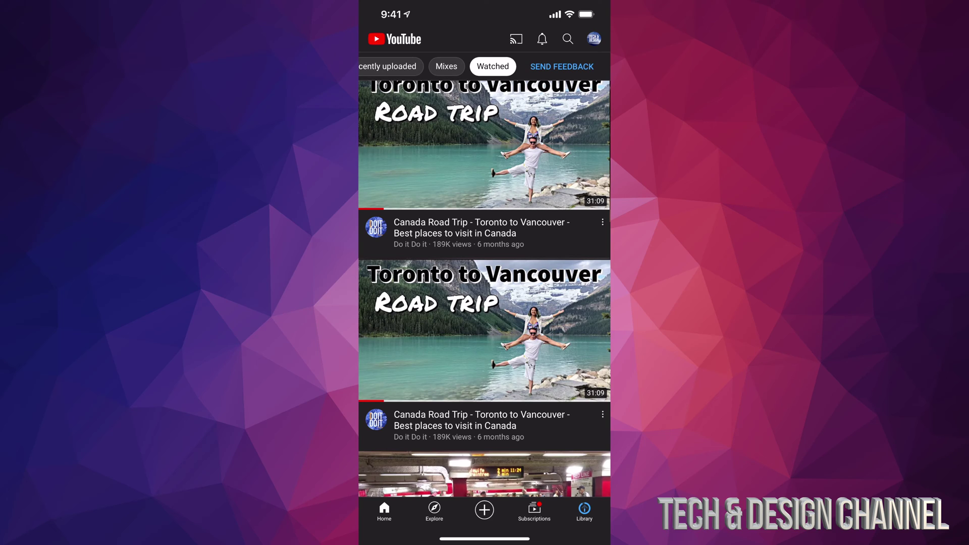
click(583, 512)
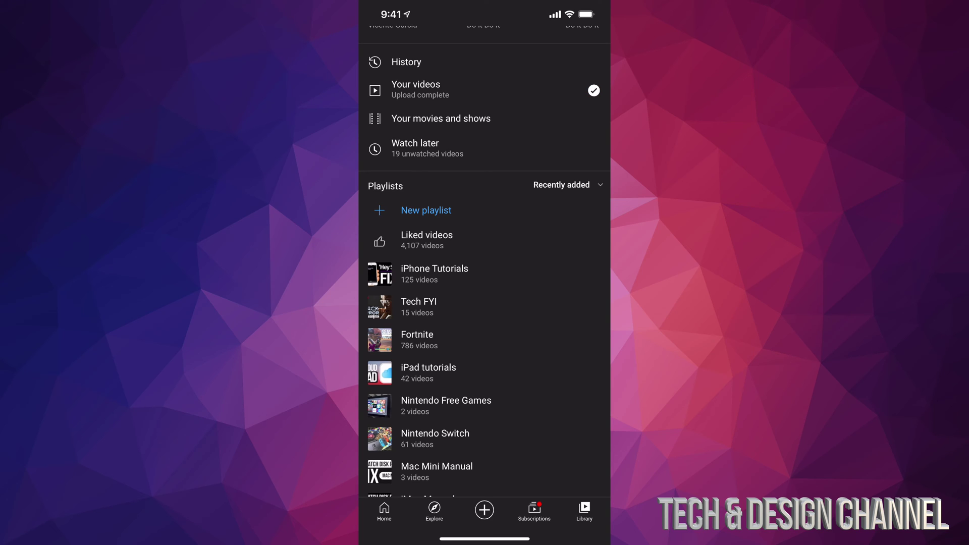
click(416, 89)
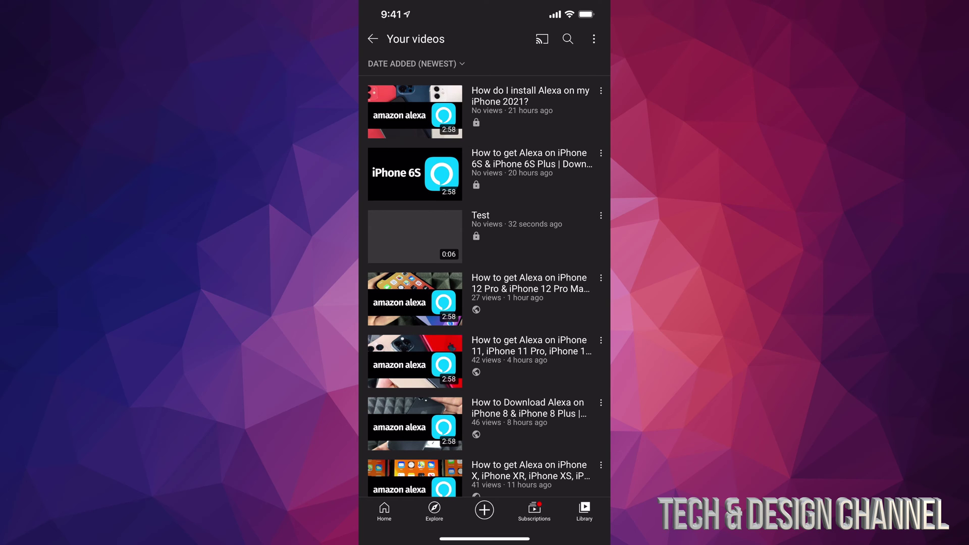
click(415, 235)
Edit the Test video's details and switch its visibility from Private to Public.
click(601, 216)
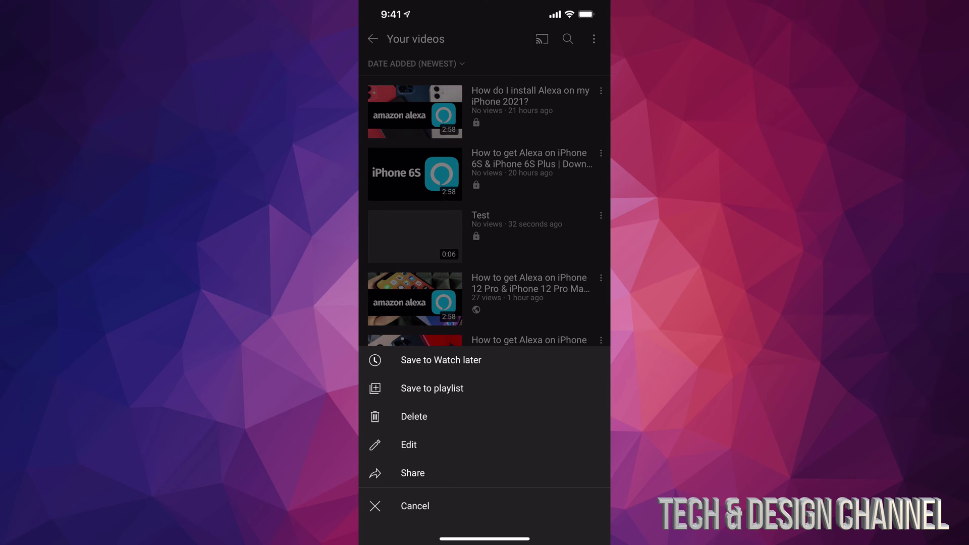
click(408, 445)
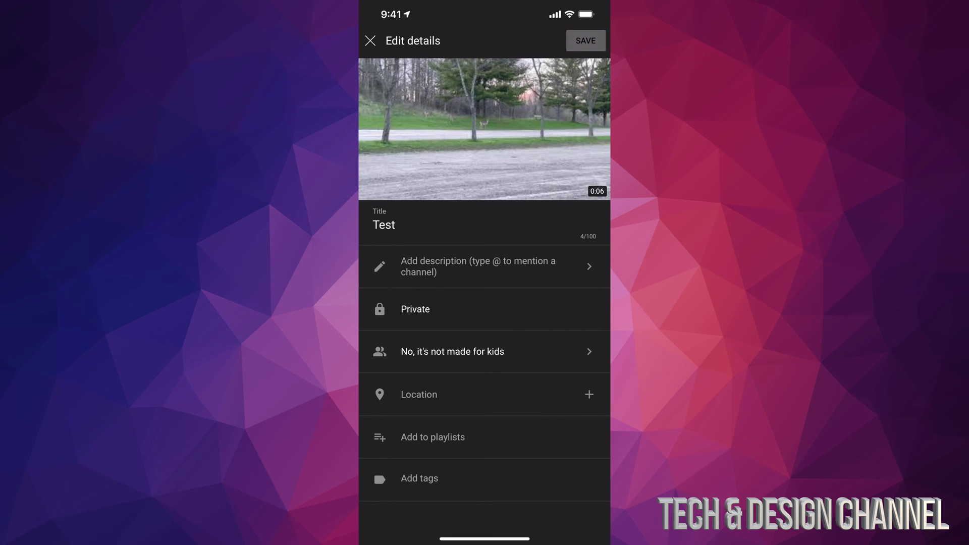
click(415, 309)
click(422, 109)
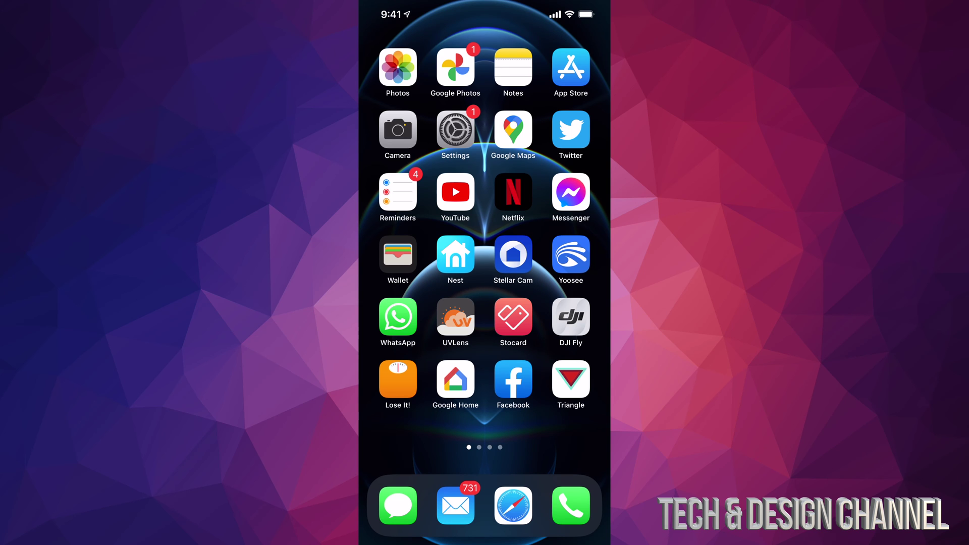
Launch iOS Settings and go to the Camera settings.
click(456, 131)
scroll(484, 303, down, 5)
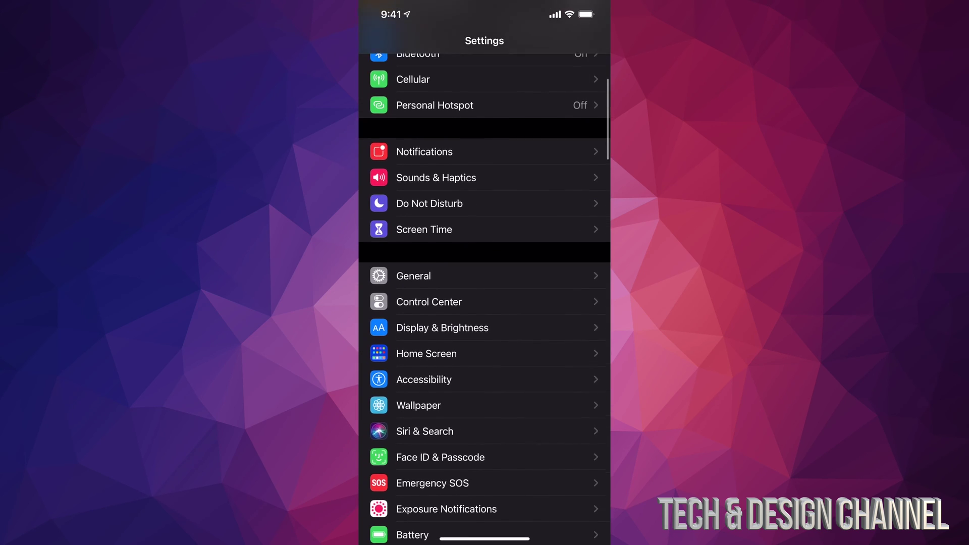
scroll(485, 303, down, 5)
scroll(484, 303, down, 5)
scroll(485, 303, down, 5)
scroll(484, 303, down, 5)
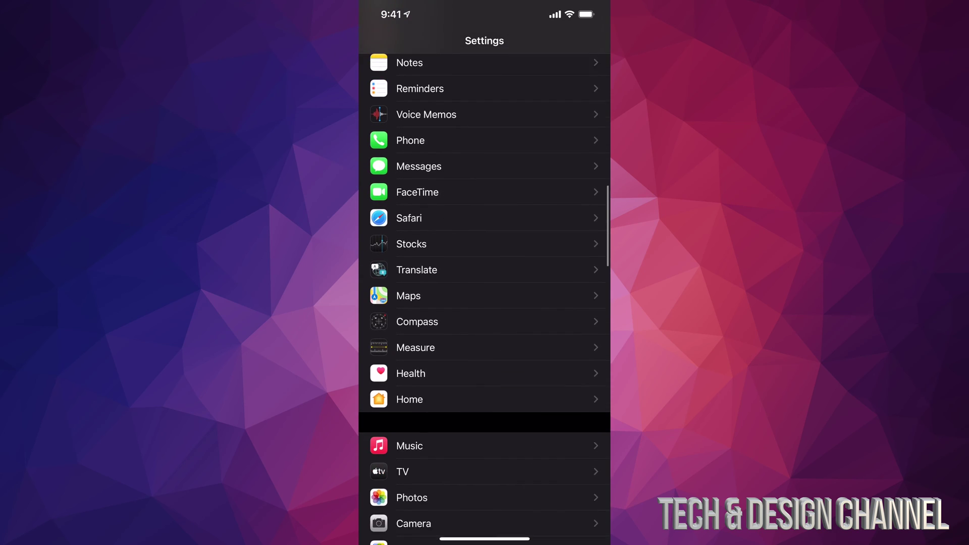
scroll(485, 304, down, 3)
click(413, 342)
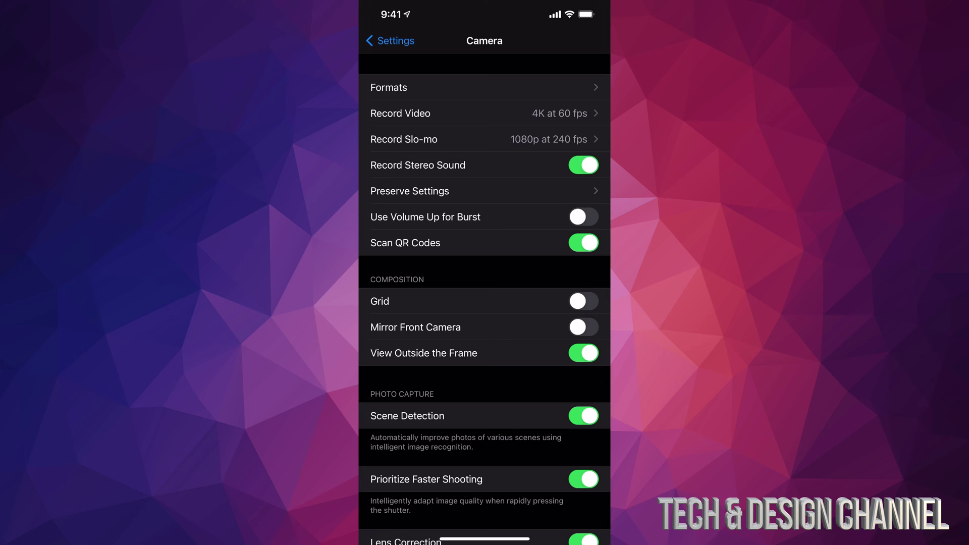
In Record Video, try 1080p HD at 60 fps, then set recording back to 4K at 60 fps.
click(400, 113)
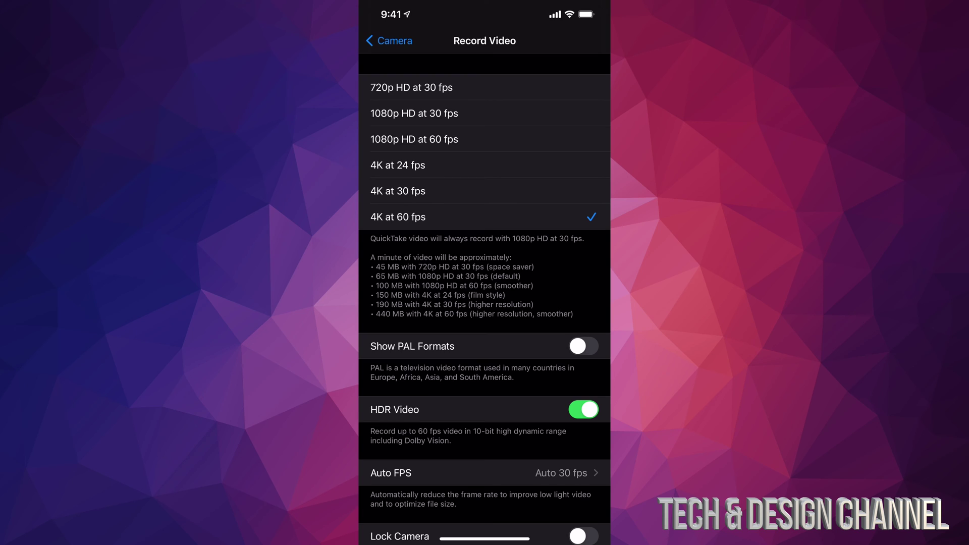
click(414, 139)
click(397, 216)
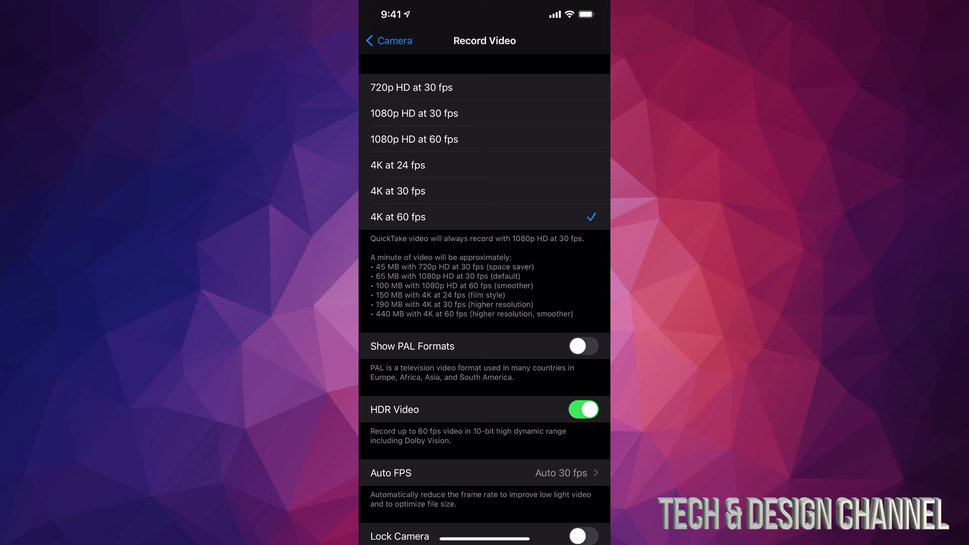